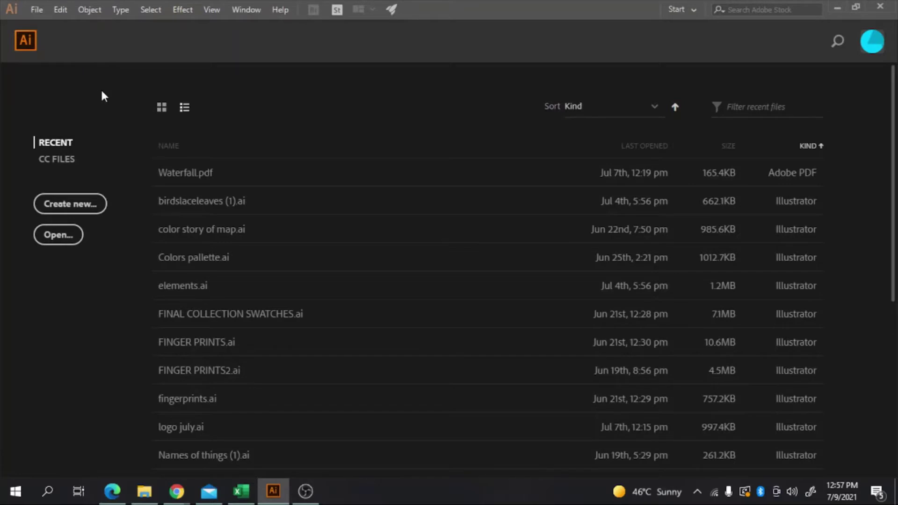
- Start a new document named 'My test document' and reach for the measurement units list
left_click(37, 9)
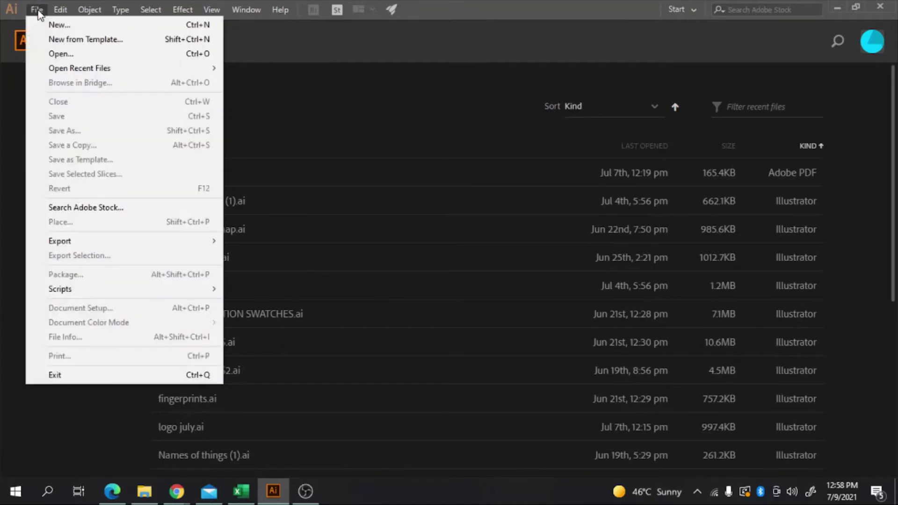
left_click(60, 28)
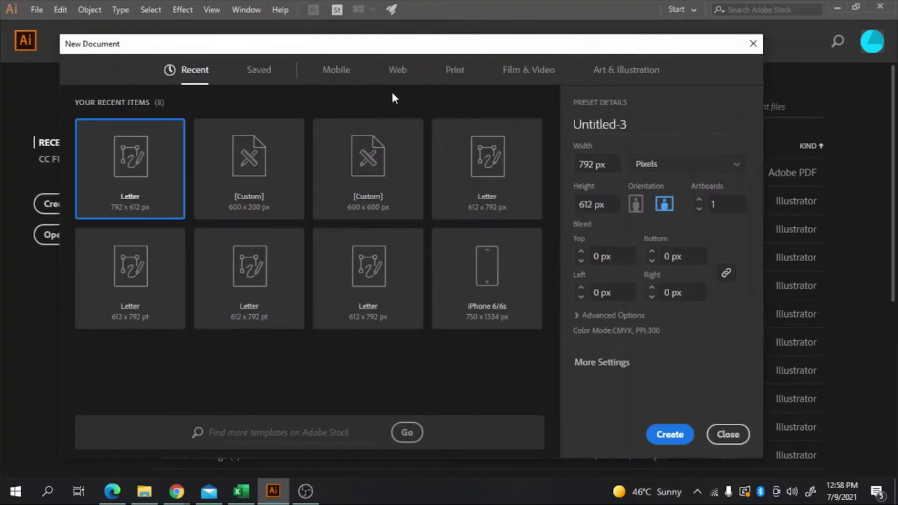
left_click_drag(431, 53, 476, 56)
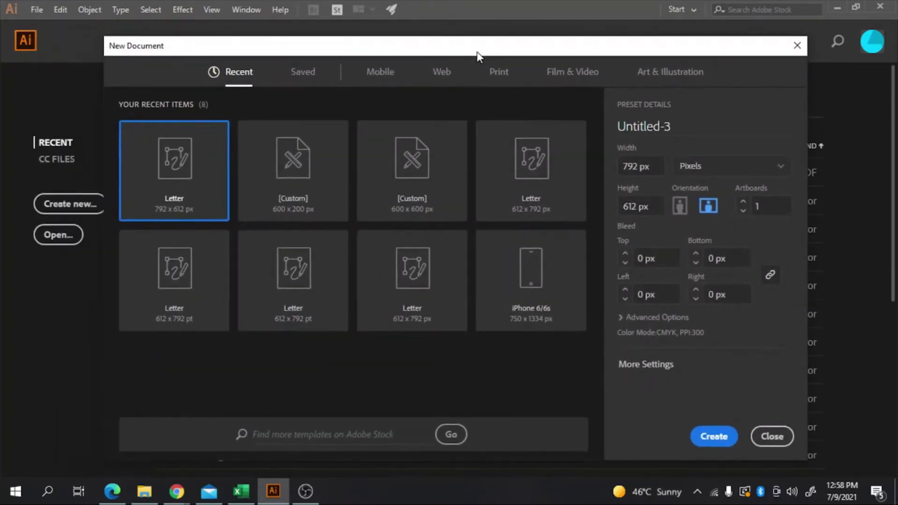
left_click(698, 125)
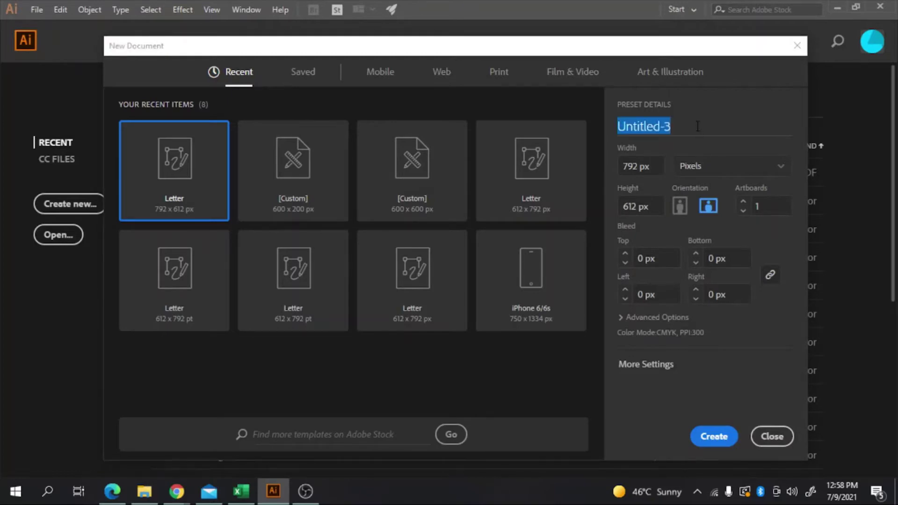
type("My test")
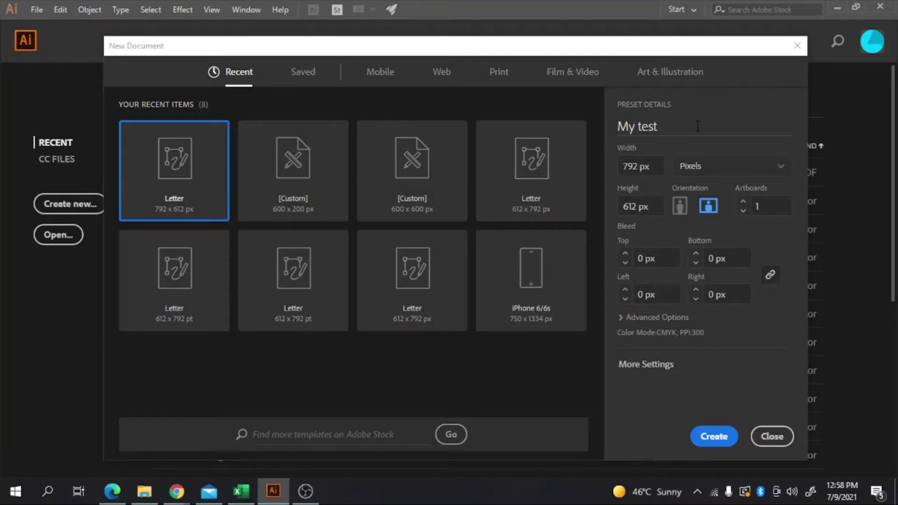
type(" document")
left_click(745, 168)
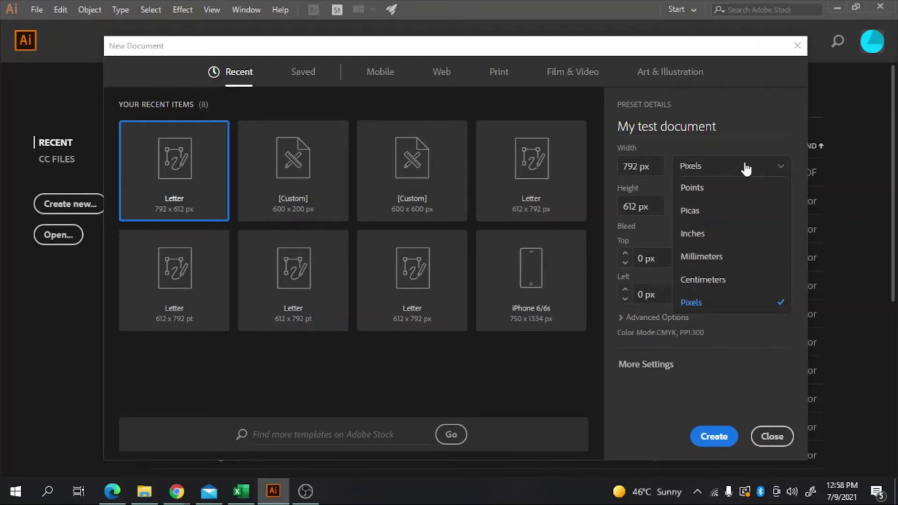
- Try inches, then return the document to 792 × 612 px and expose CMYK and 300 ppi options
left_click(730, 236)
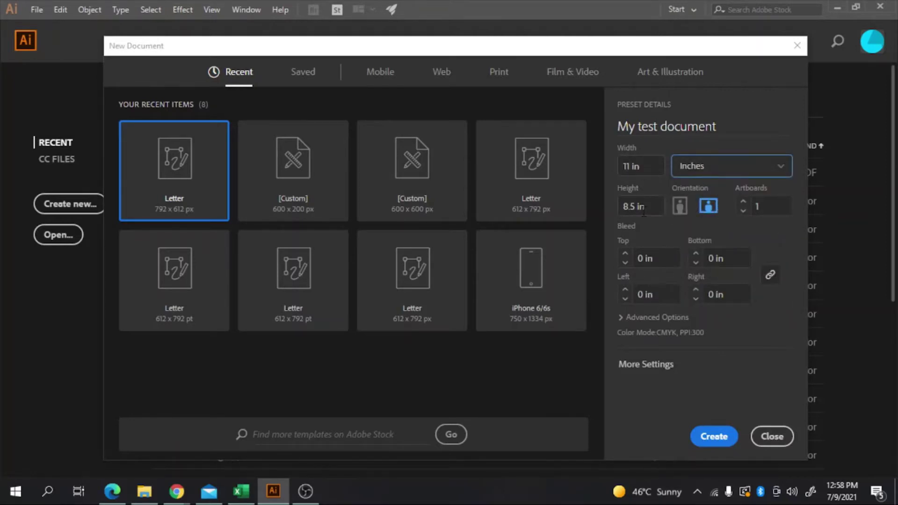
left_click(737, 170)
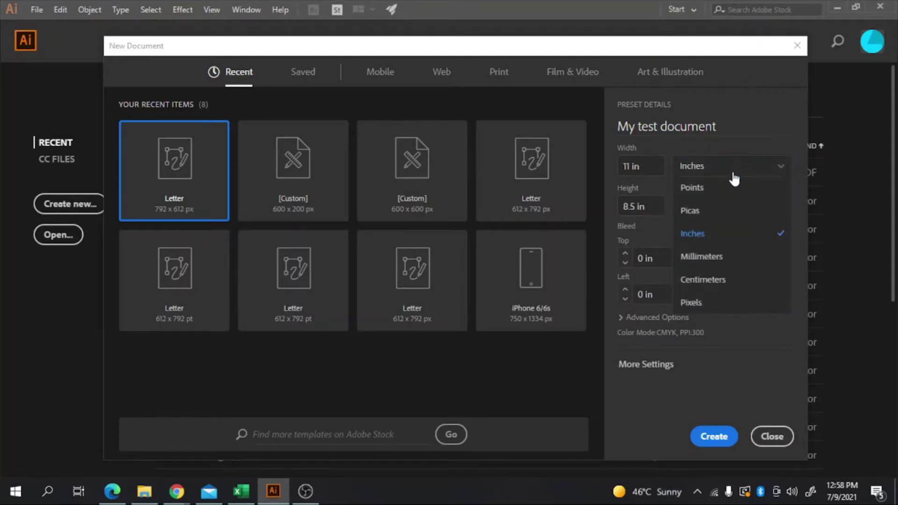
left_click(715, 303)
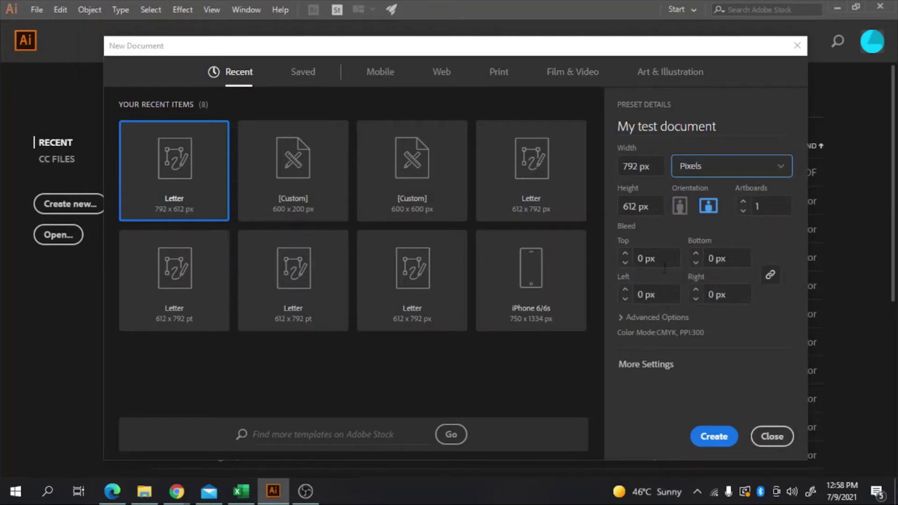
left_click(623, 319)
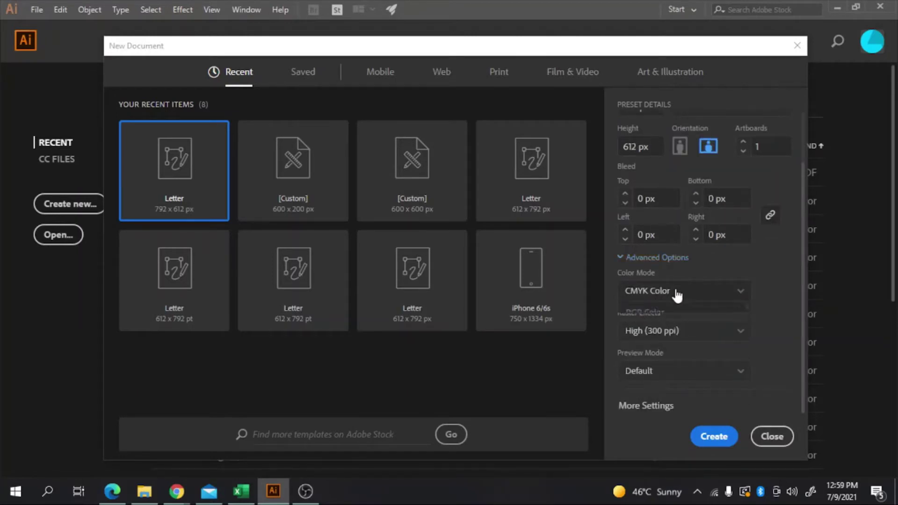
left_click(678, 296)
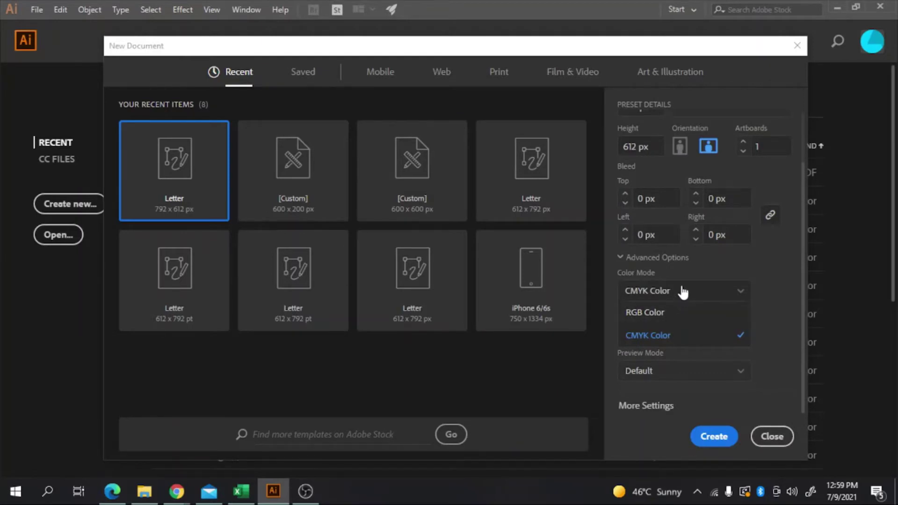
left_click(681, 293)
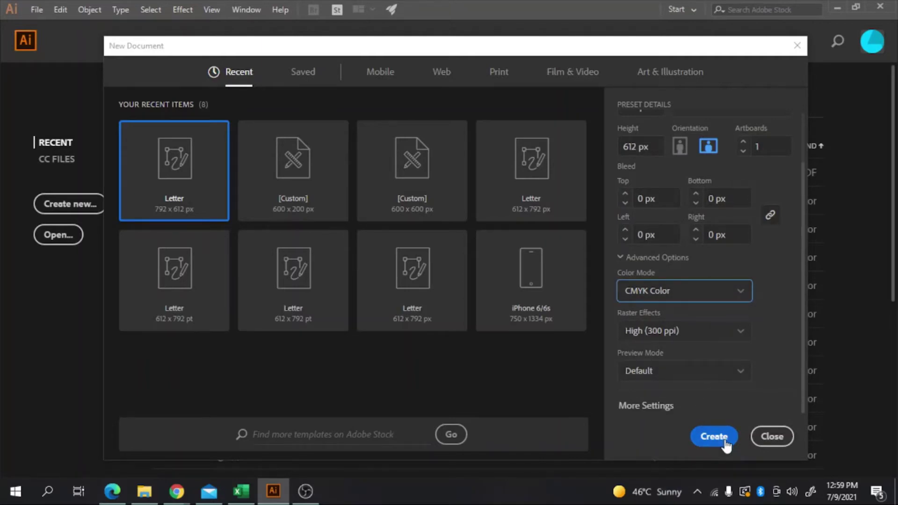
- Create the blank CMYK document 'My test document' from the dialog
left_click(725, 442)
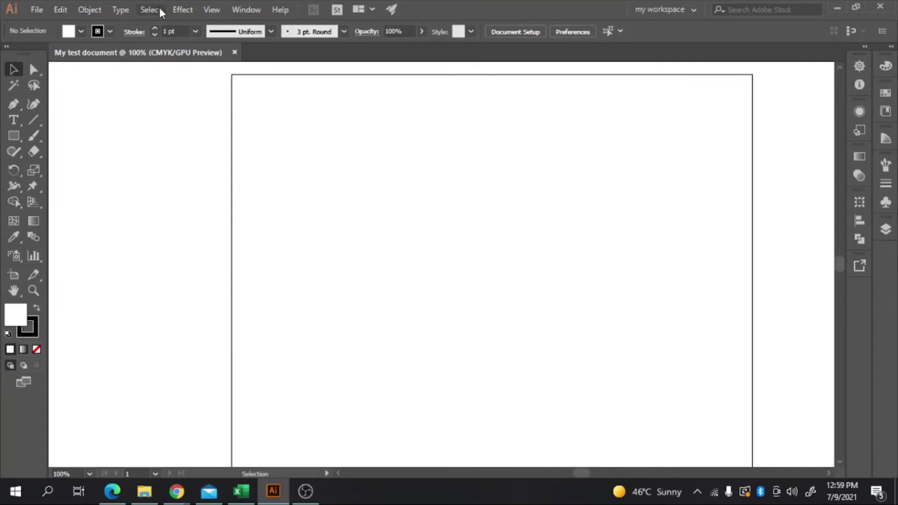
- Save the panel layout as workspace 'Test workspace youtube' after cancelling once and fixing a typo
left_click(246, 9)
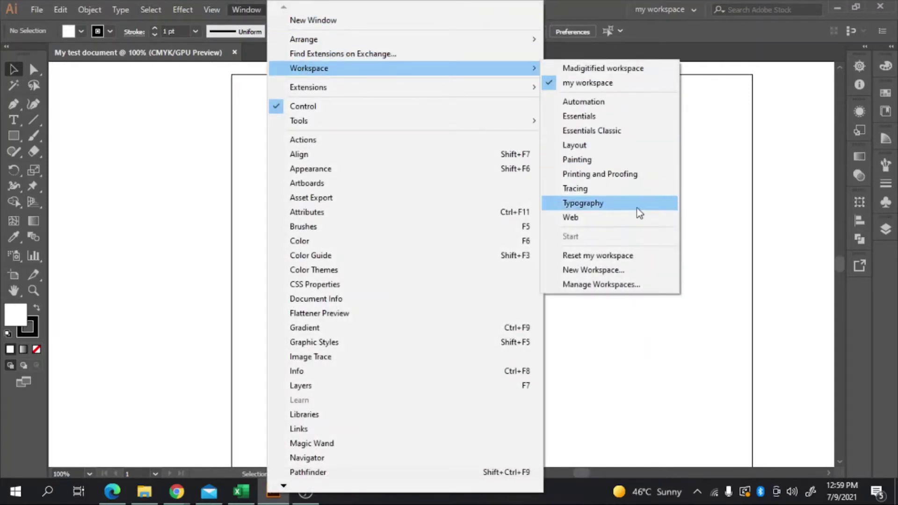
mouse_move(309, 68)
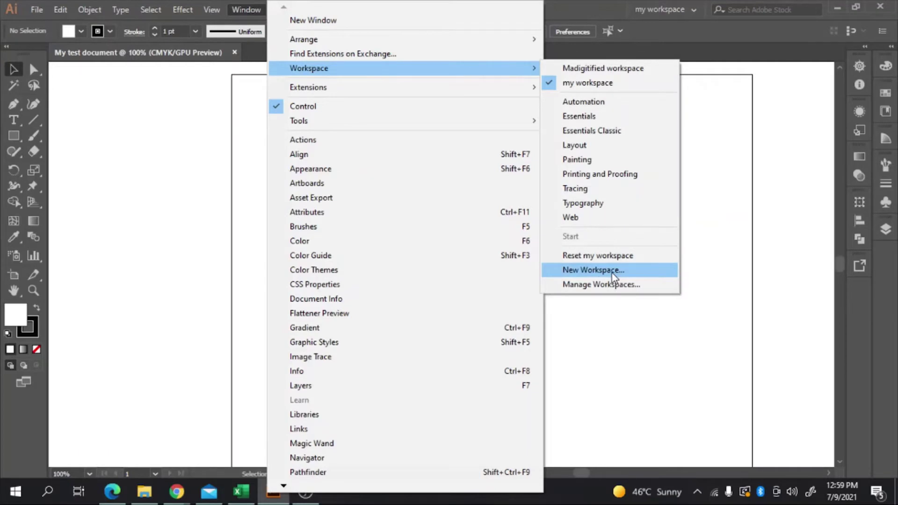
left_click(614, 272)
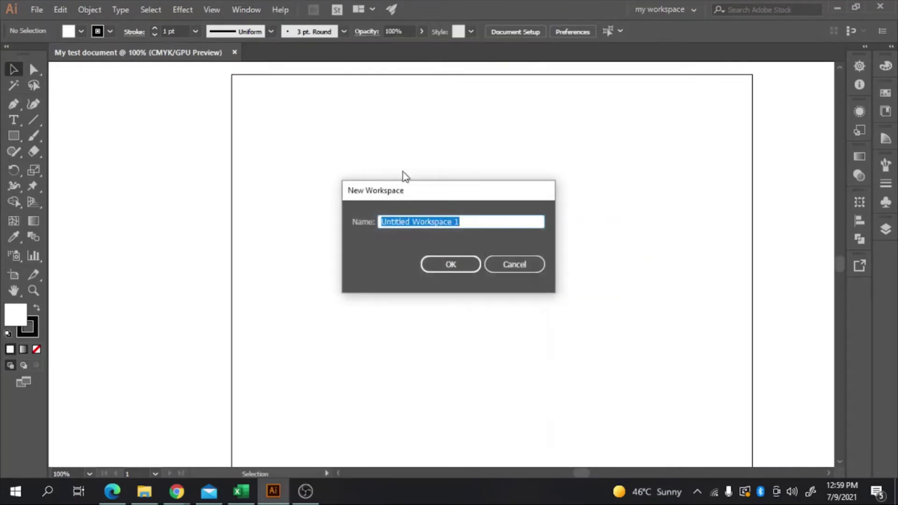
left_click(497, 267)
left_click(254, 10)
mouse_move(309, 68)
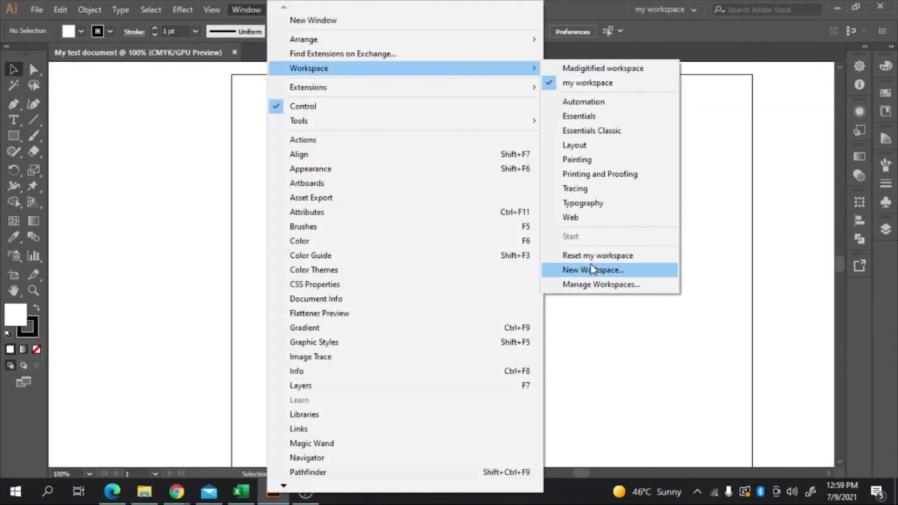
left_click(591, 271)
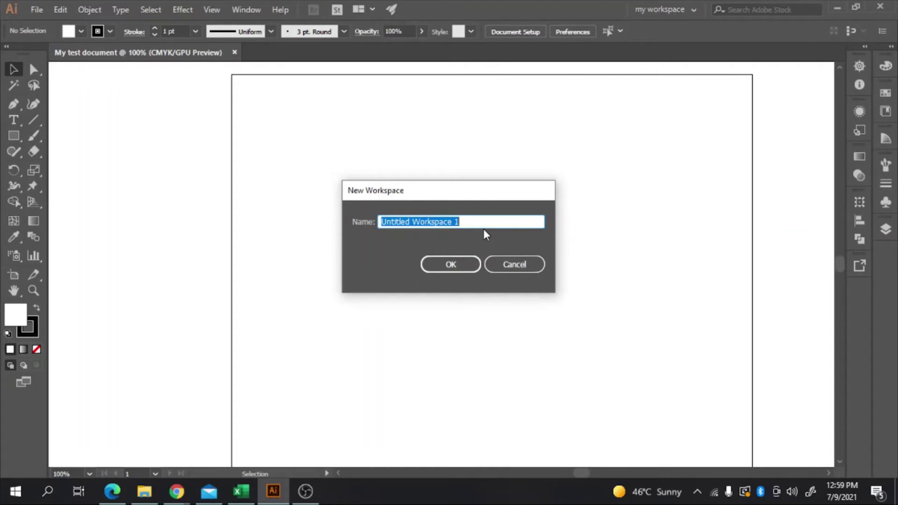
type("Test wo")
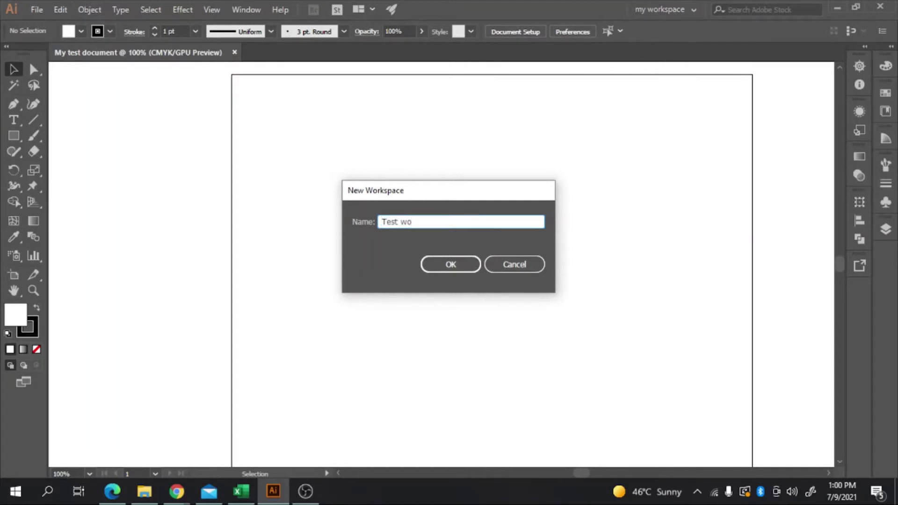
type("rkspace y")
type("outibe")
key("BackSpace")
key("BackSpace")
key("BackSpace")
type("ube")
left_click(457, 271)
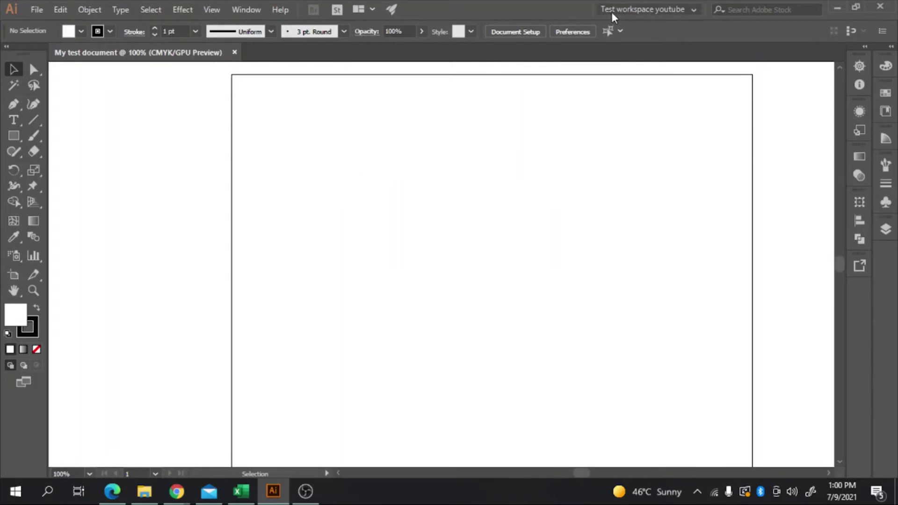
- Widen both right-side panel columns so Navigator through Layers show their names
left_click(685, 13)
left_click(607, 15)
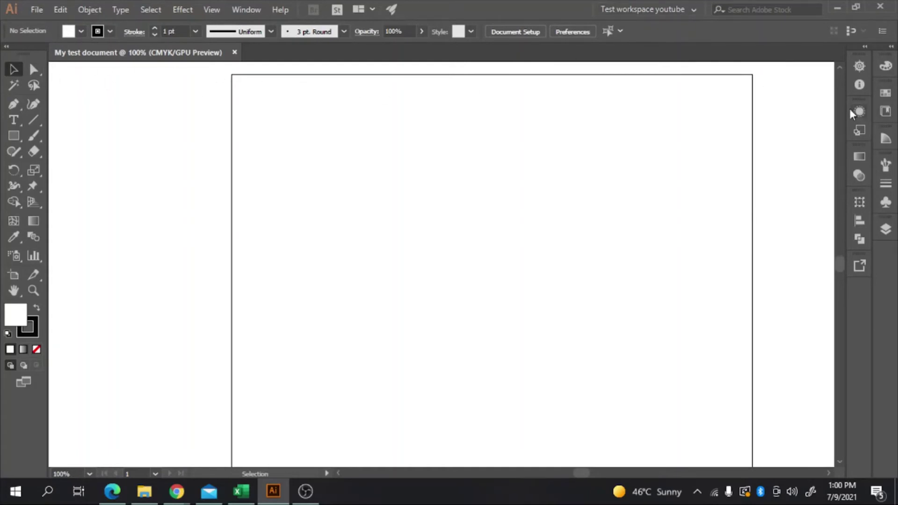
left_click_drag(848, 120, 735, 131)
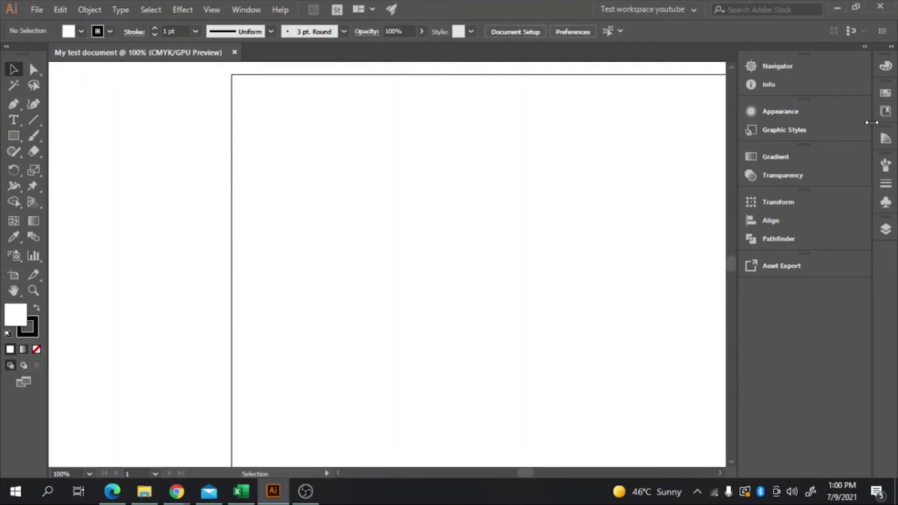
left_click_drag(872, 122, 789, 130)
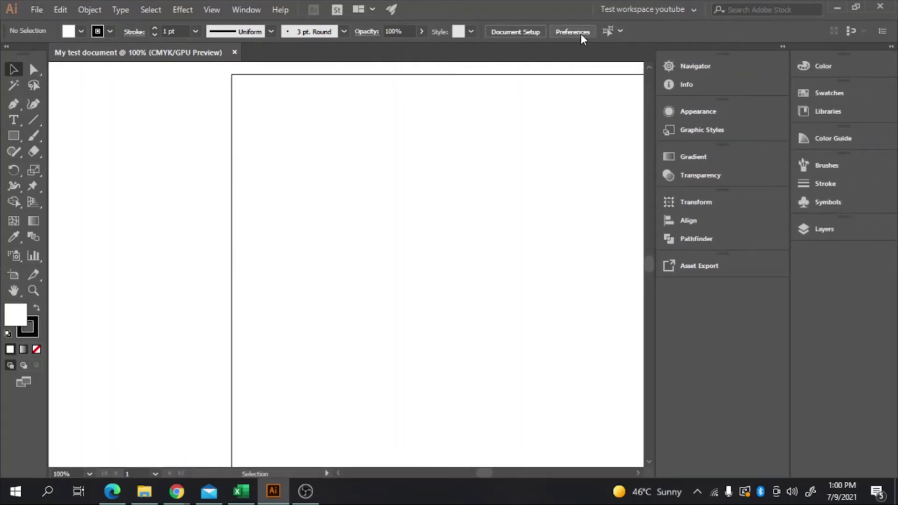
- Glance at Document Setup, cancel it, and bring up Preferences on the General page
left_click(522, 33)
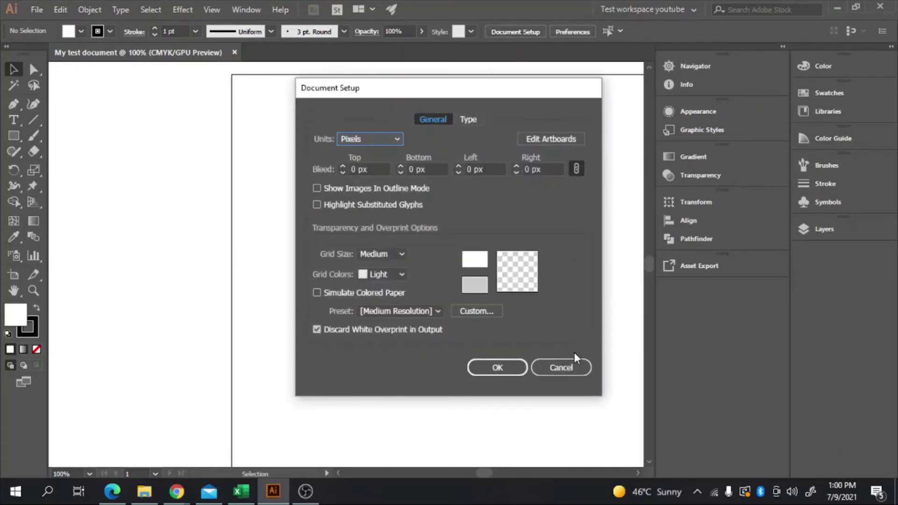
left_click(575, 371)
left_click(578, 36)
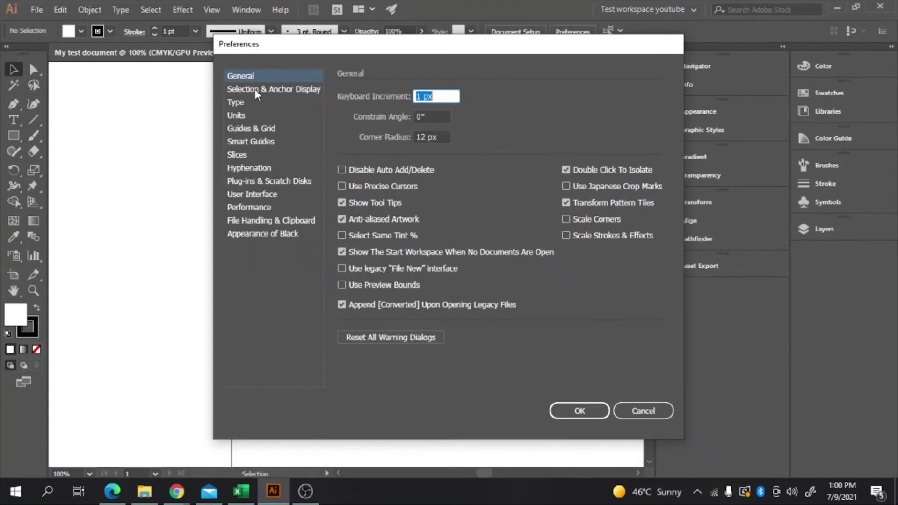
- Review Selection & Anchor Display, Type and Units preferences, keeping Pixels as the general unit
left_click(255, 89)
left_click(261, 78)
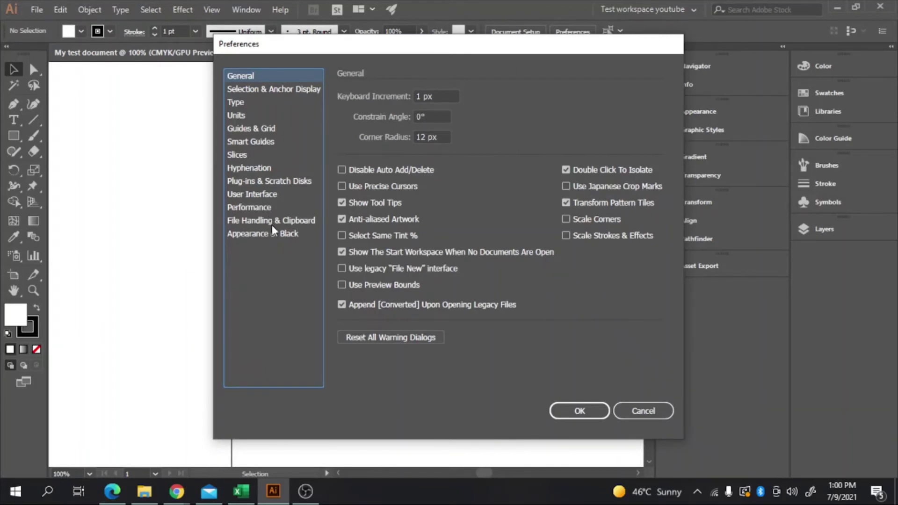
left_click(242, 89)
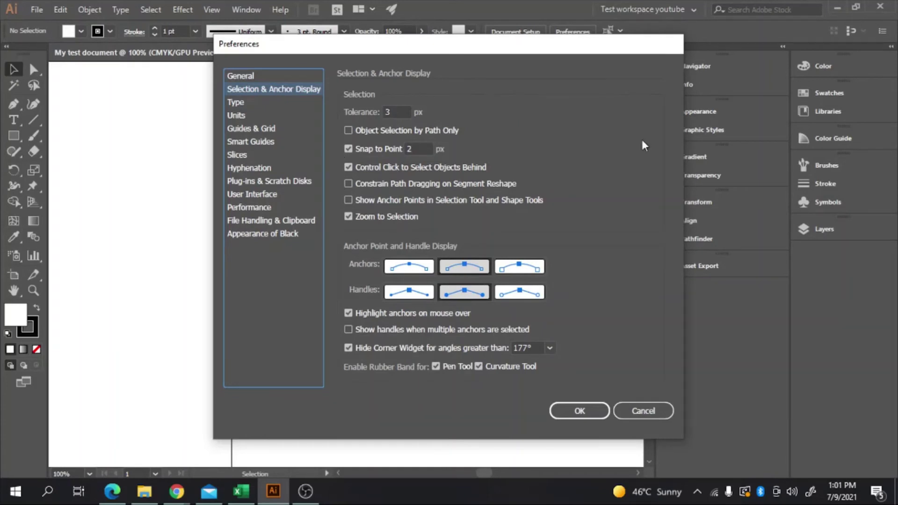
left_click(250, 102)
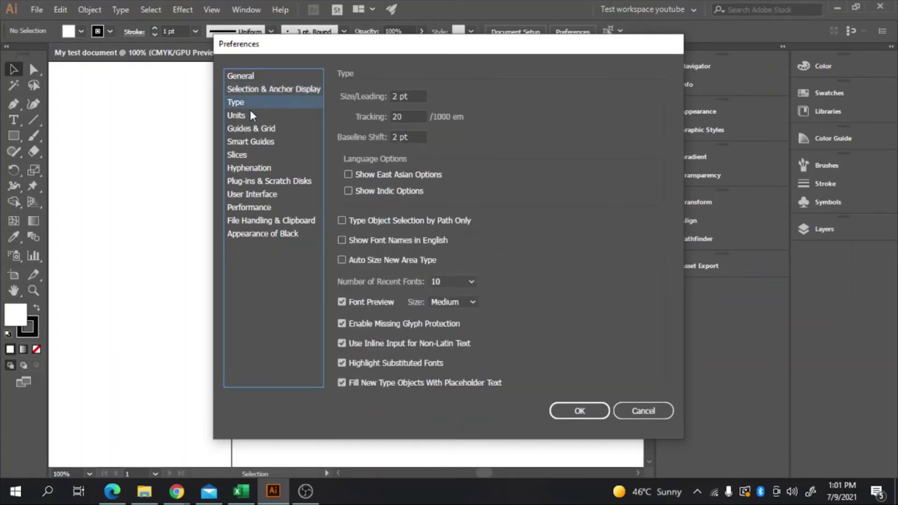
left_click(250, 117)
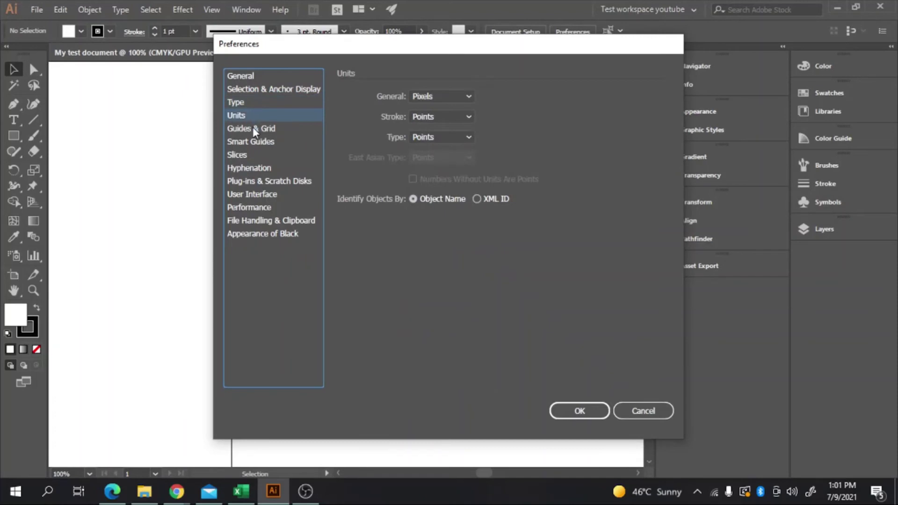
left_click(445, 96)
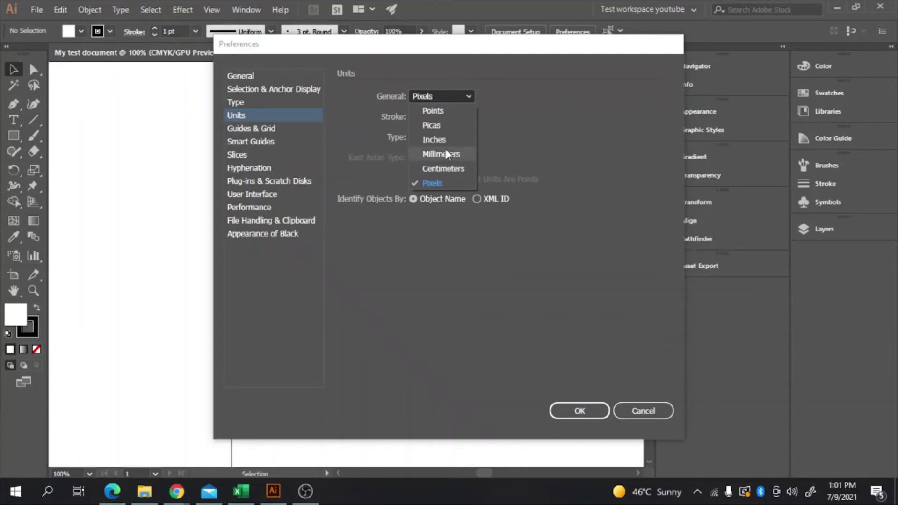
left_click(449, 96)
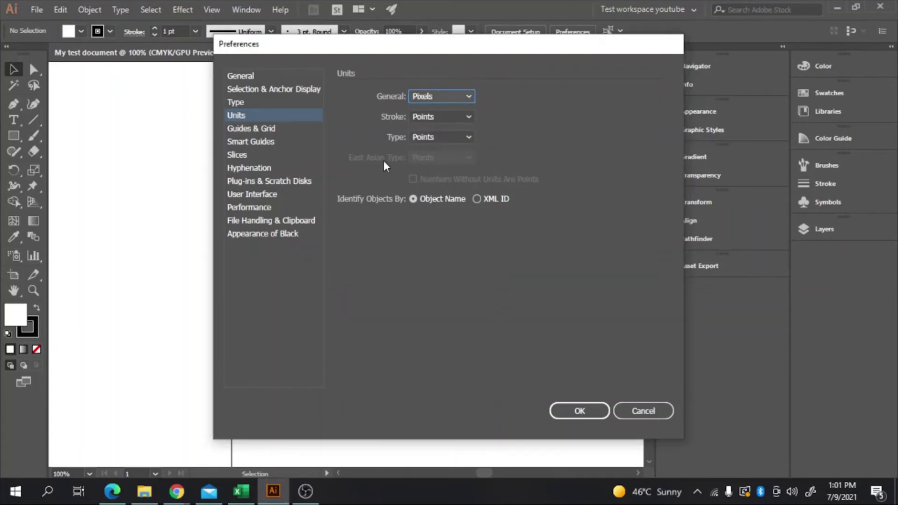
- Review the Guides & Grid, Smart Guides, Slices and Plug-ins preference pages
left_click(269, 128)
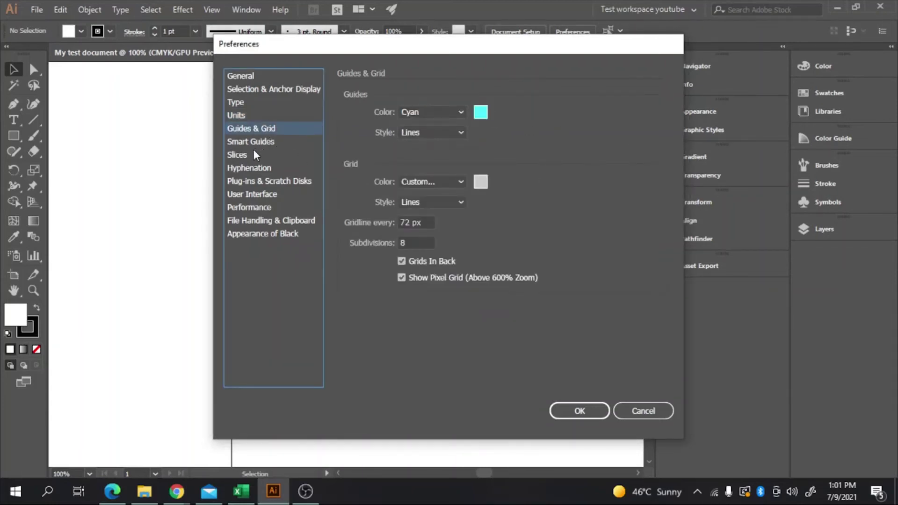
left_click(259, 142)
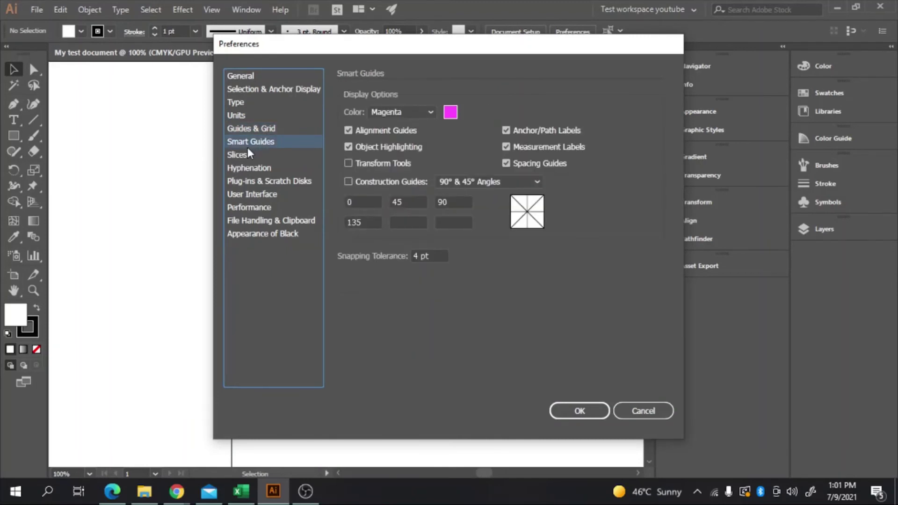
left_click(243, 156)
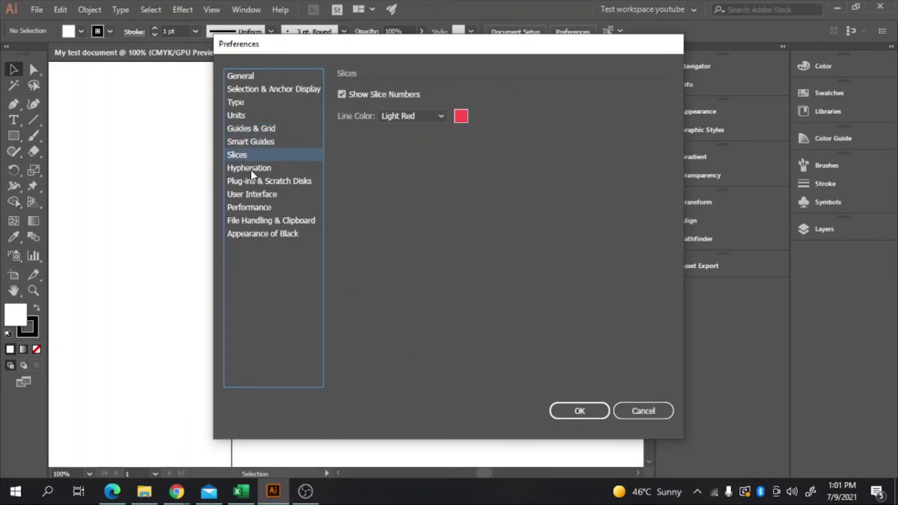
left_click(250, 169)
- Preview each interface brightness, settle on Medium Dark, and move to the Performance page
left_click(271, 195)
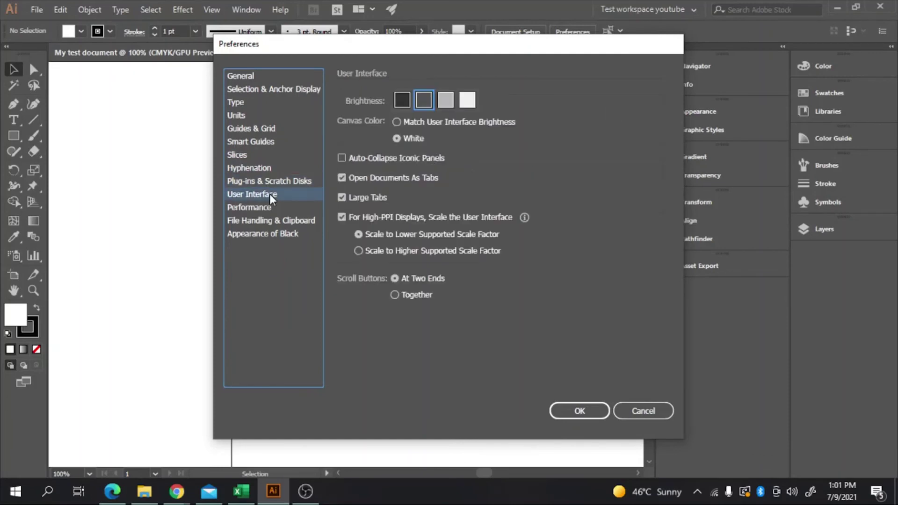
left_click(441, 104)
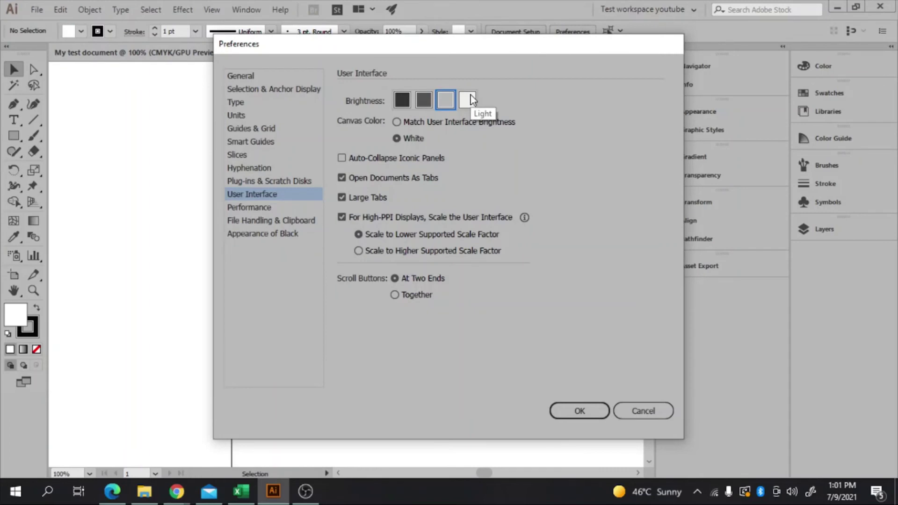
left_click(468, 100)
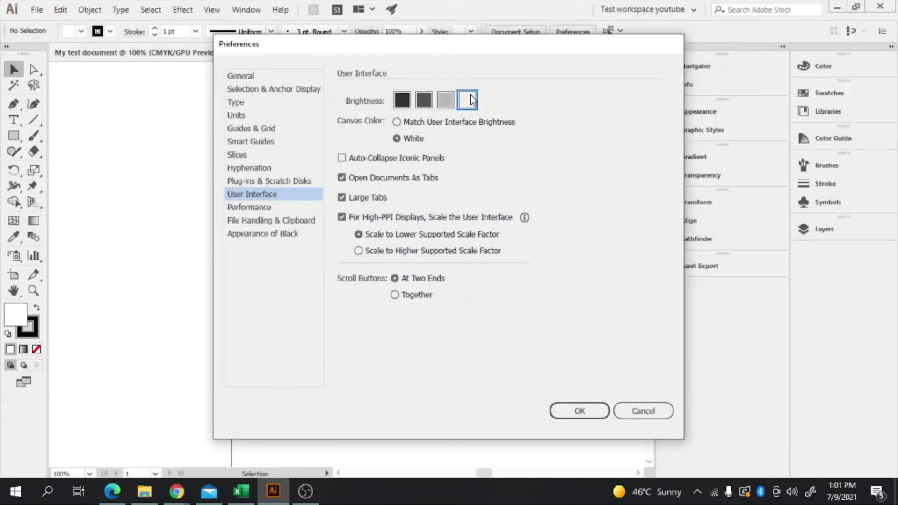
left_click(407, 102)
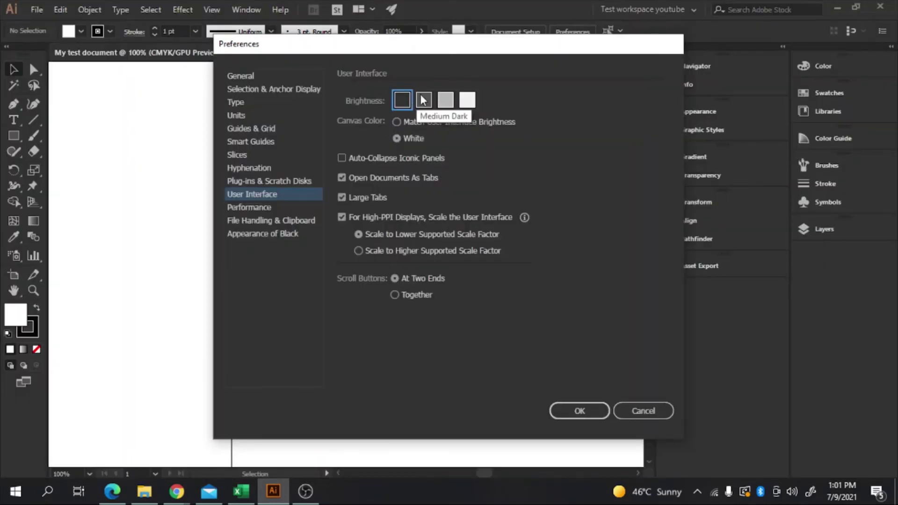
left_click(427, 98)
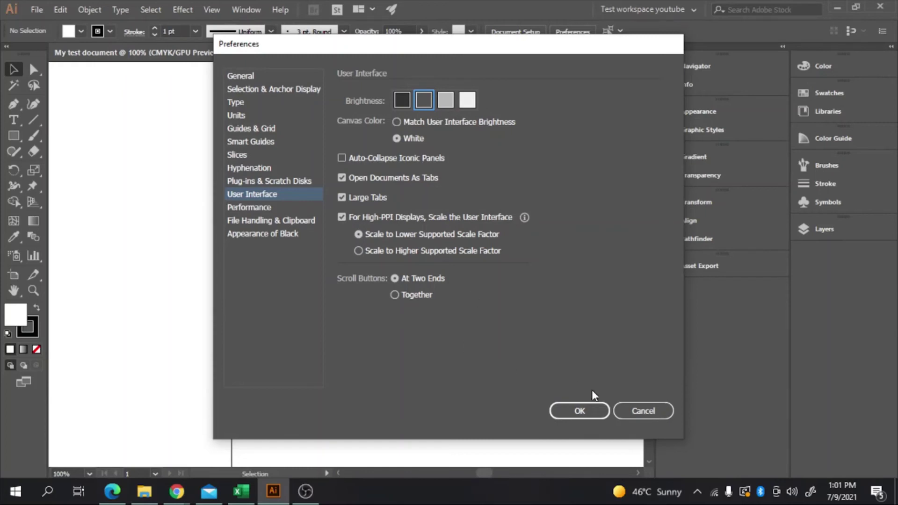
left_click(272, 206)
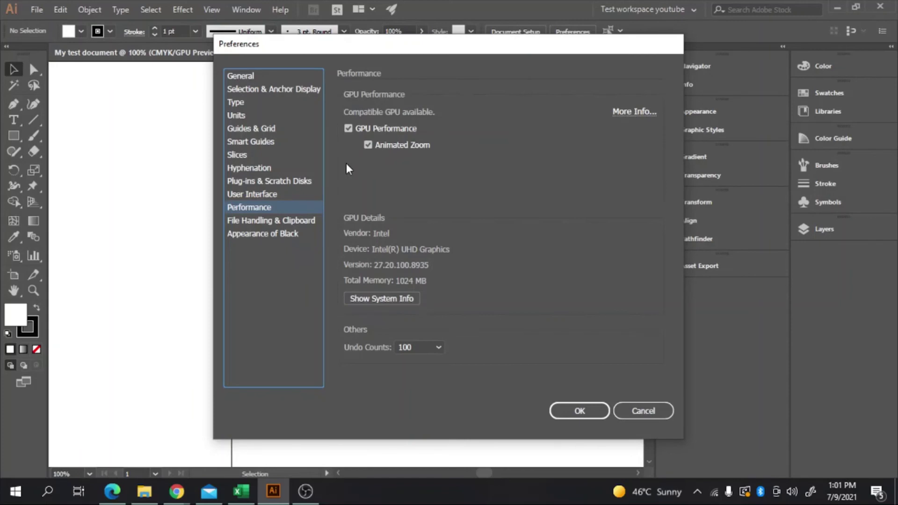
- Look over File Handling & Clipboard and Appearance of Black, then accept Preferences with OK
left_click(293, 219)
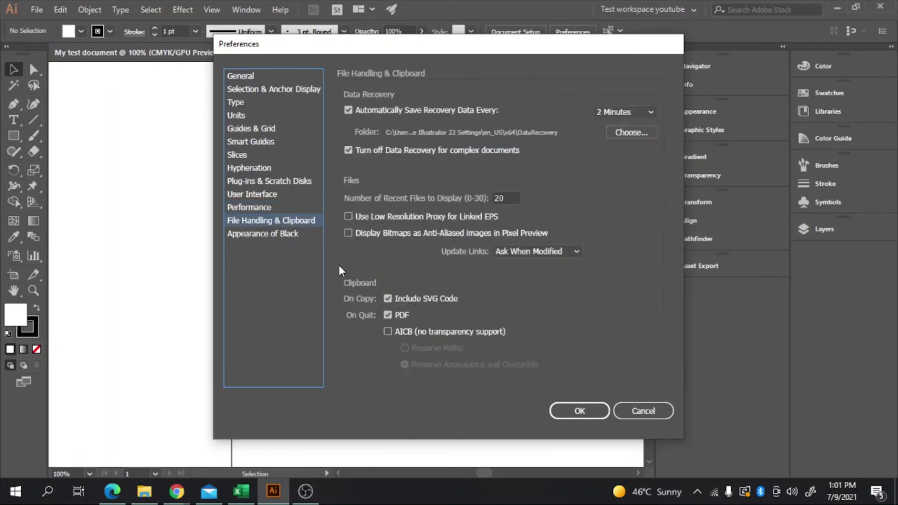
left_click(270, 234)
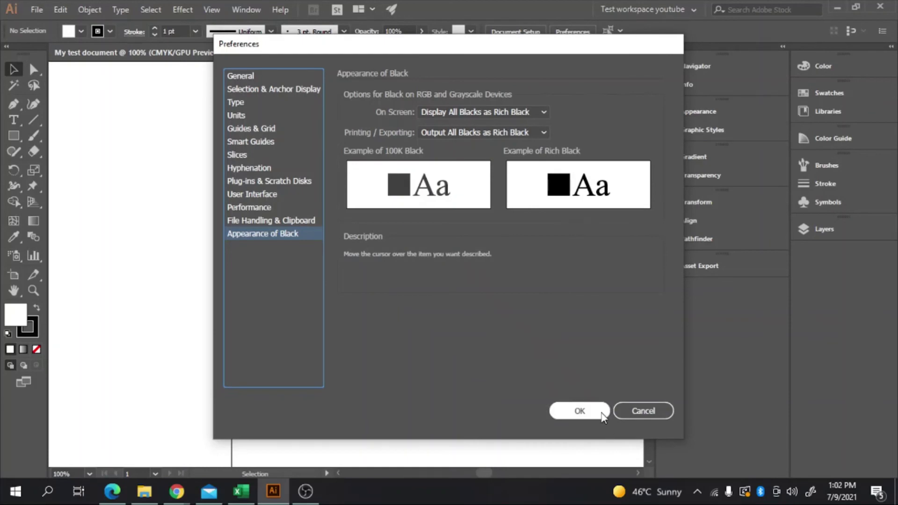
left_click(579, 411)
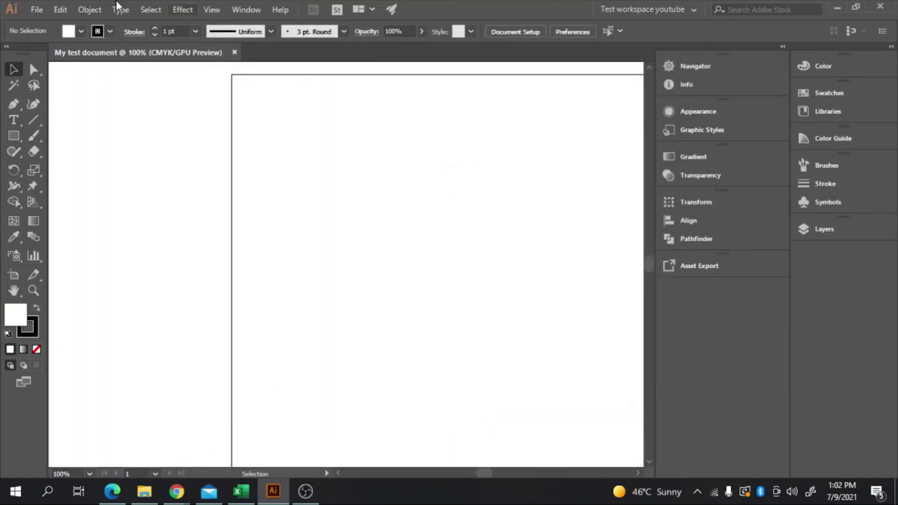
left_click(36, 10)
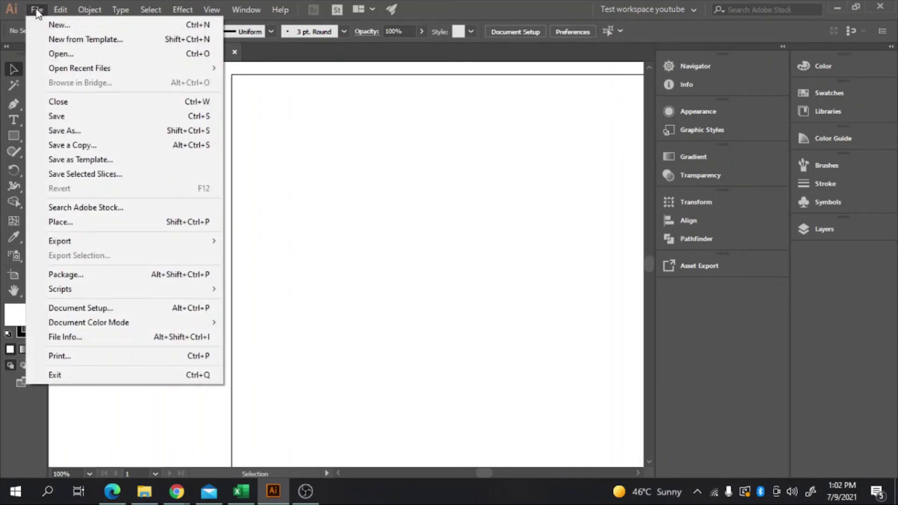
left_click(393, 204)
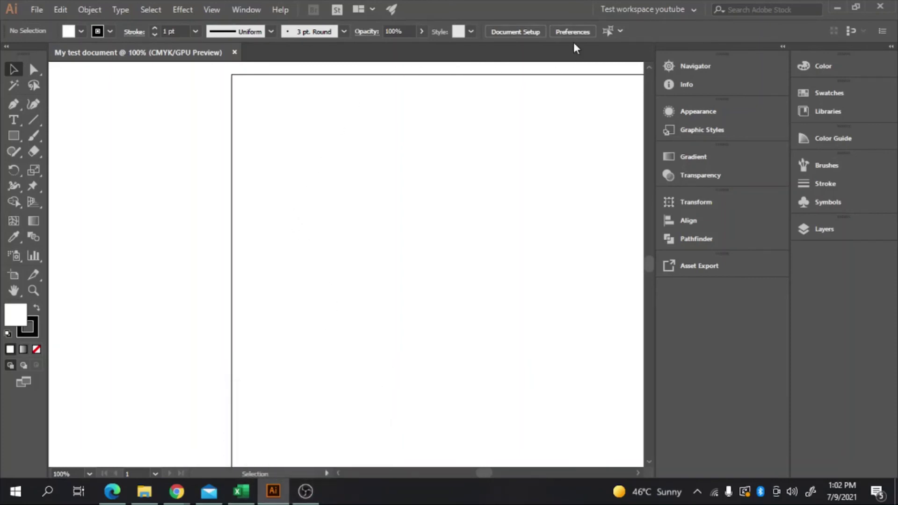
left_click(246, 10)
mouse_move(309, 68)
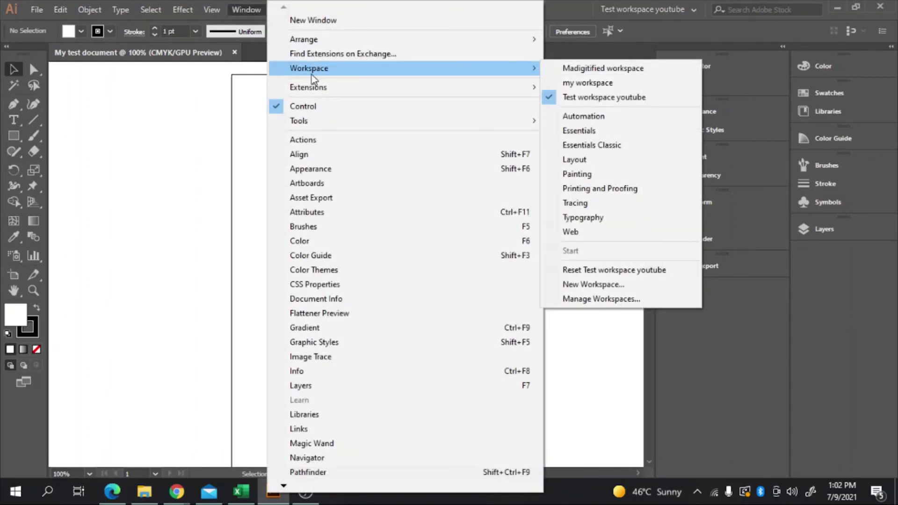
left_click(244, 2)
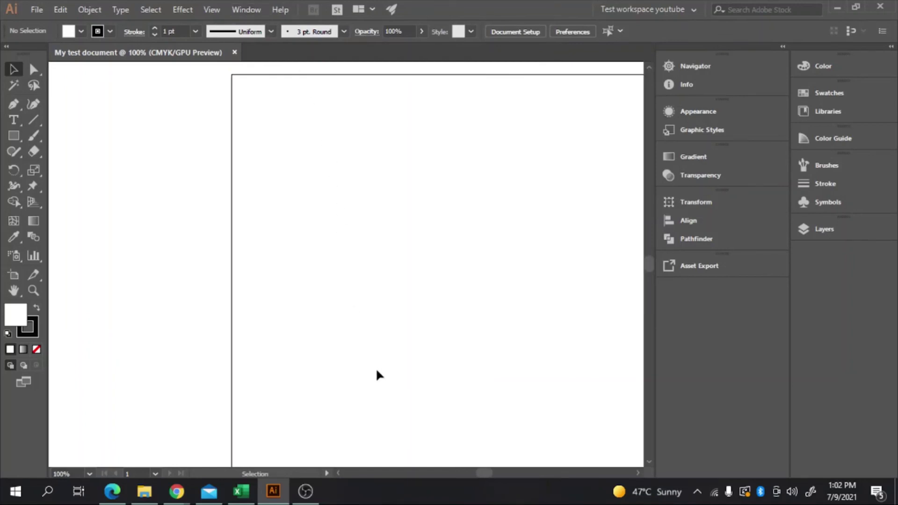